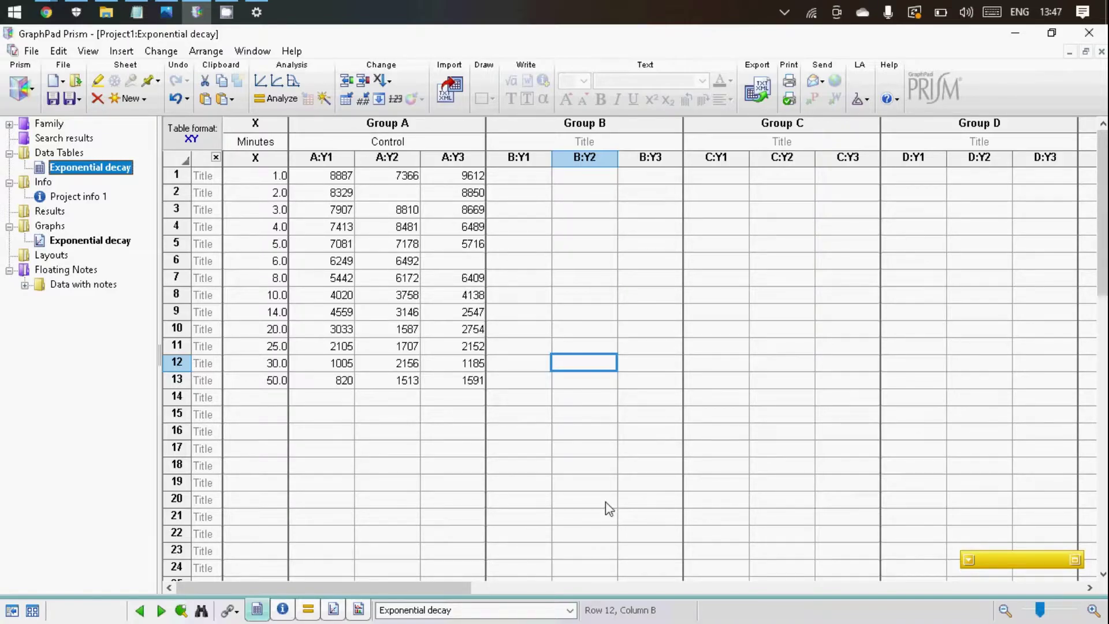
- Go back from the Exponential decay graph to its data table and start a new analysis
{"action": "left_click", "coordinate": [128, 241]}
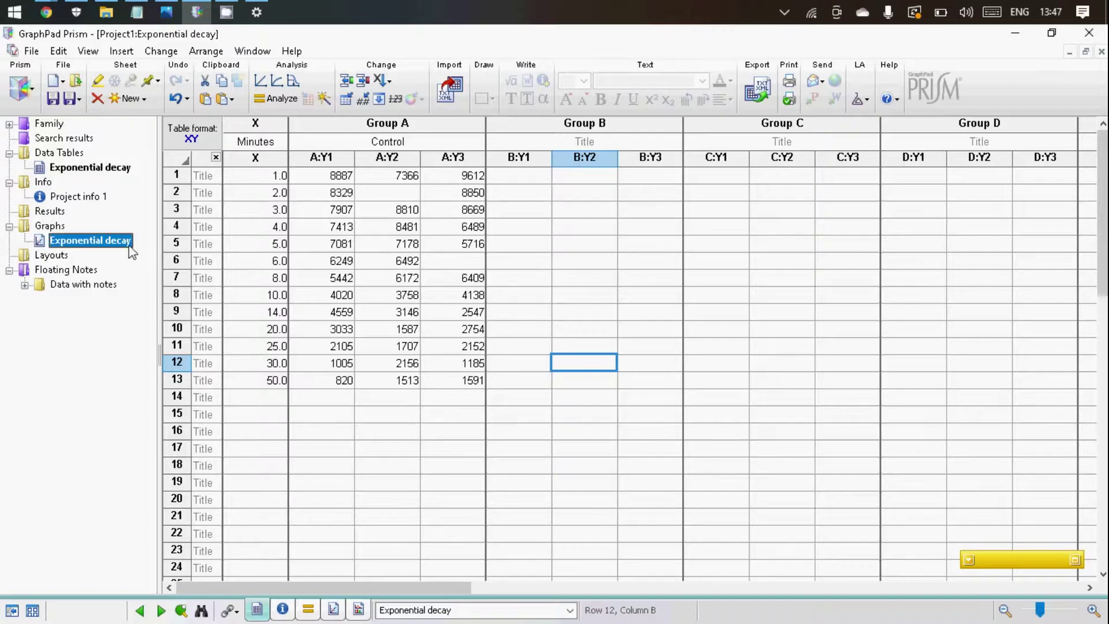
{"action": "left_click", "coordinate": [107, 169]}
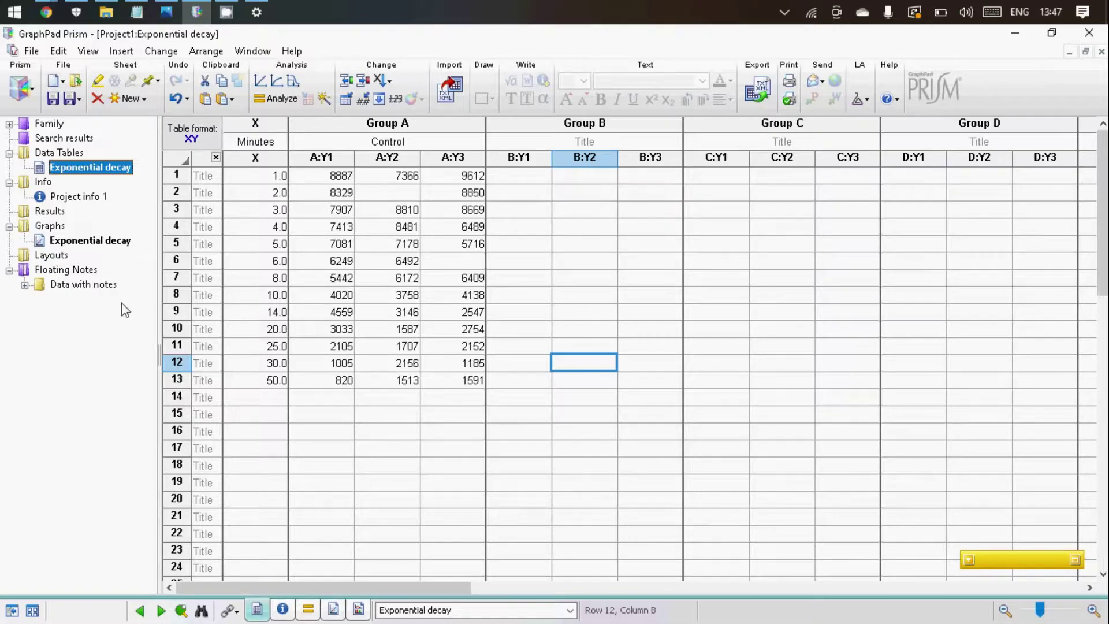
{"action": "left_click", "coordinate": [272, 100]}
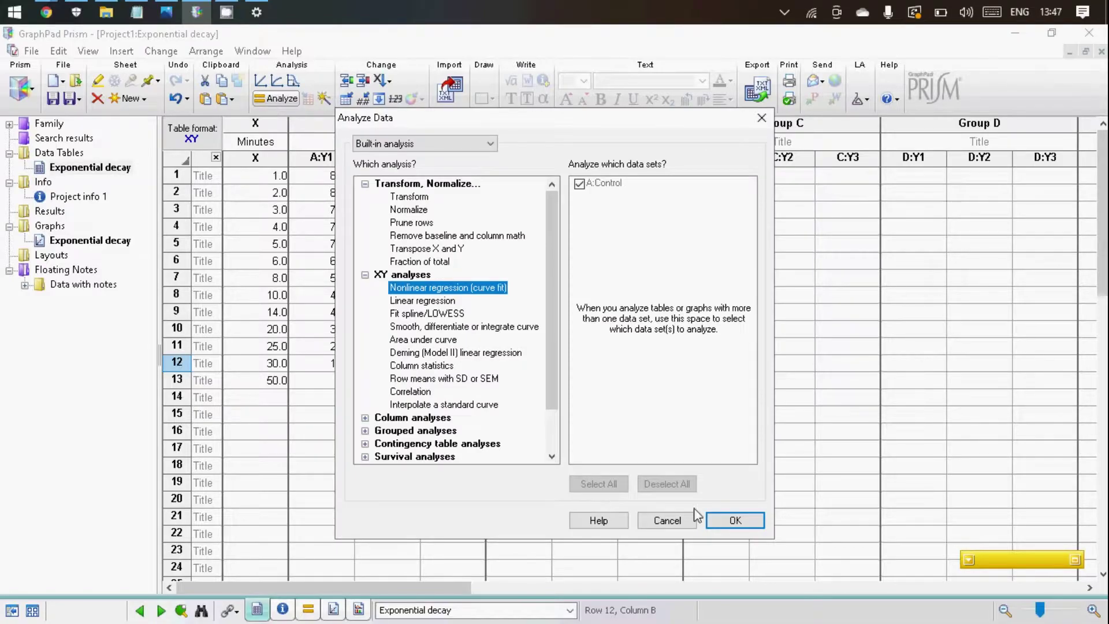
- Confirm nonlinear regression, expand Dose-response - Inhibition, browse its log(inhibitor) equations, and show the New options
{"action": "left_click", "coordinate": [732, 522]}
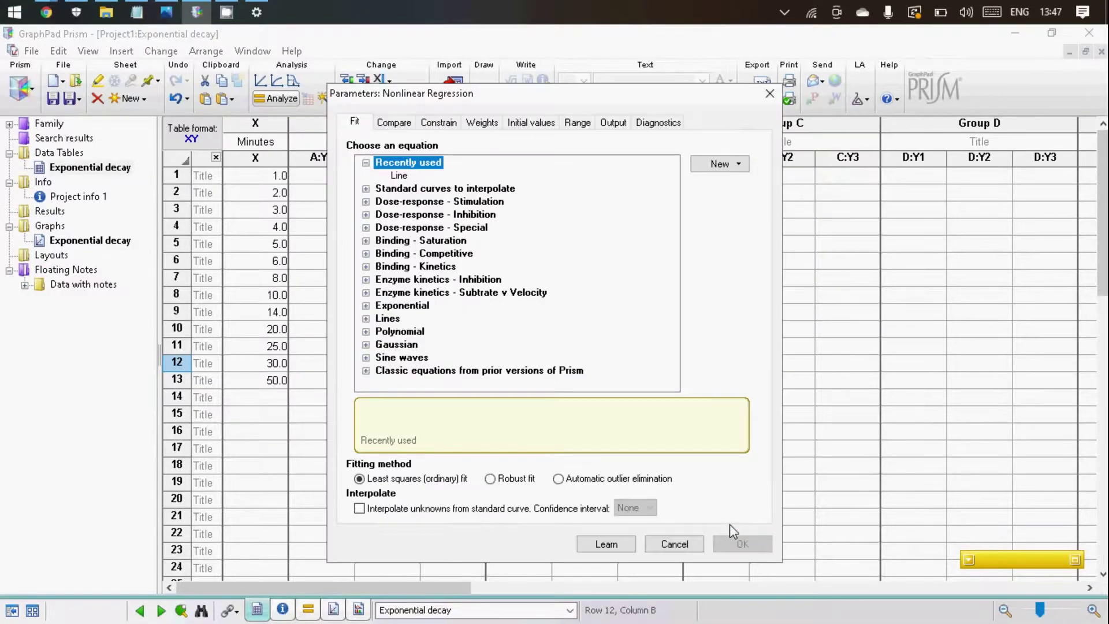
{"action": "left_click", "coordinate": [366, 215]}
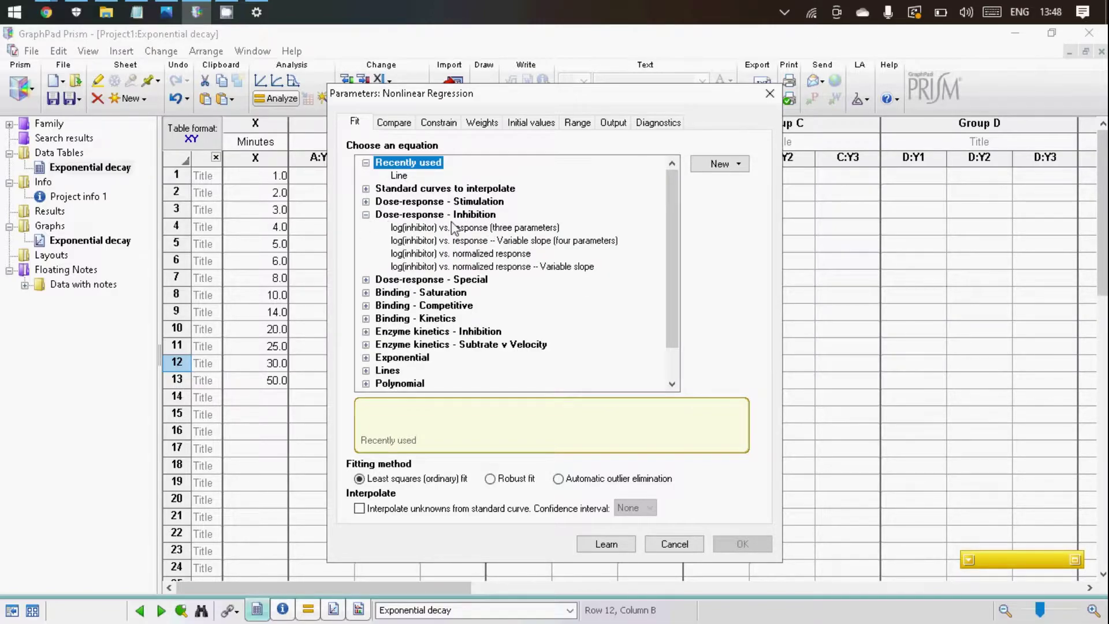
{"action": "left_click", "coordinate": [419, 228]}
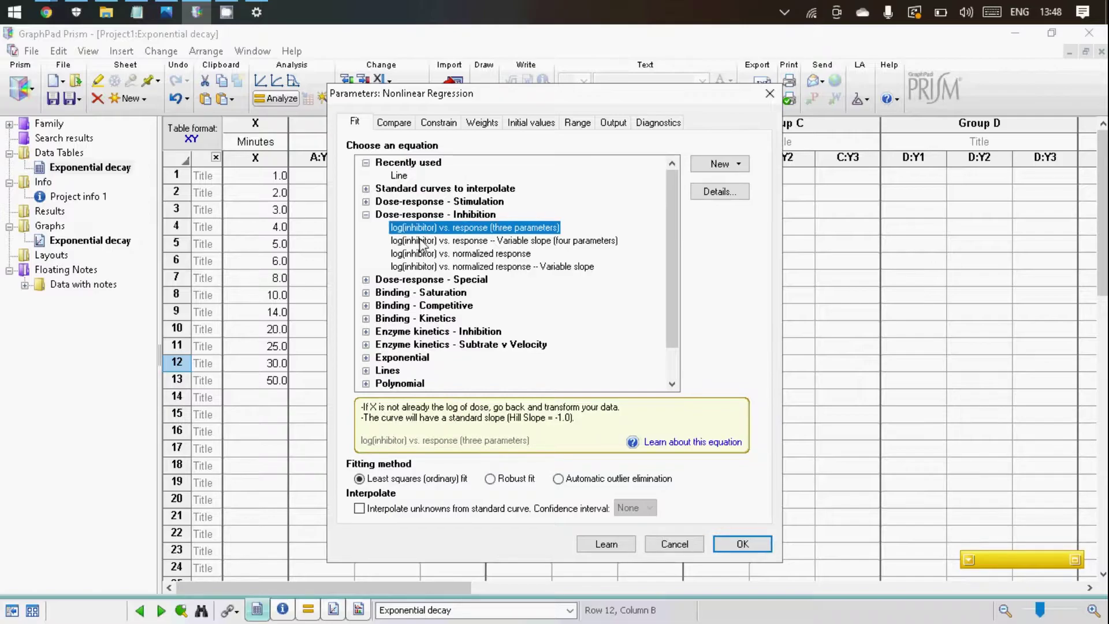
{"action": "left_click", "coordinate": [422, 241]}
{"action": "left_click", "coordinate": [422, 254]}
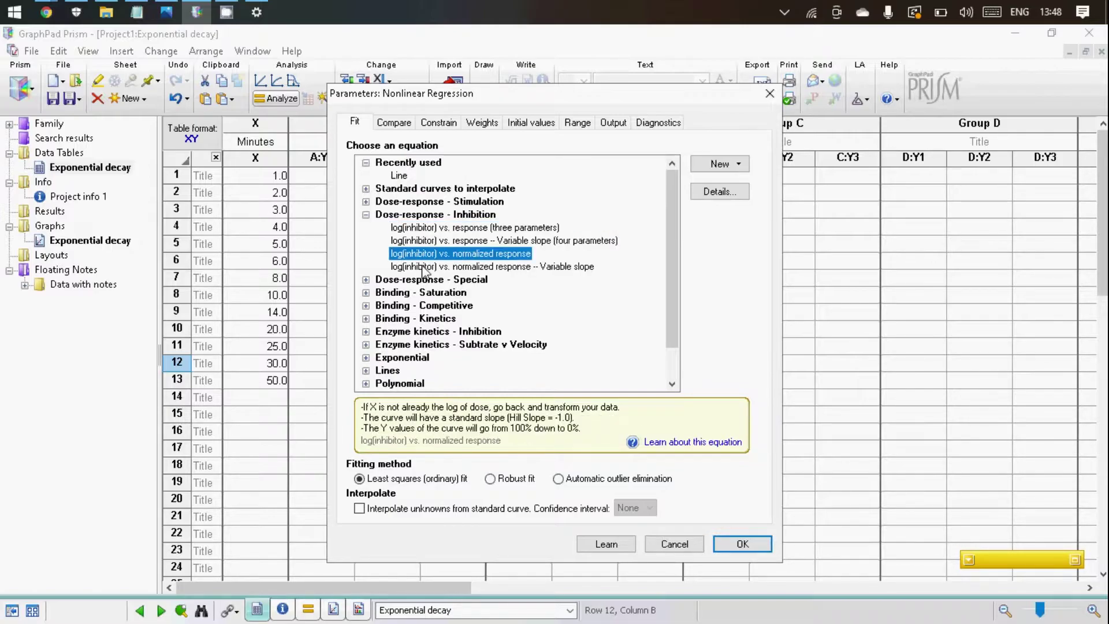
{"action": "left_click", "coordinate": [423, 269]}
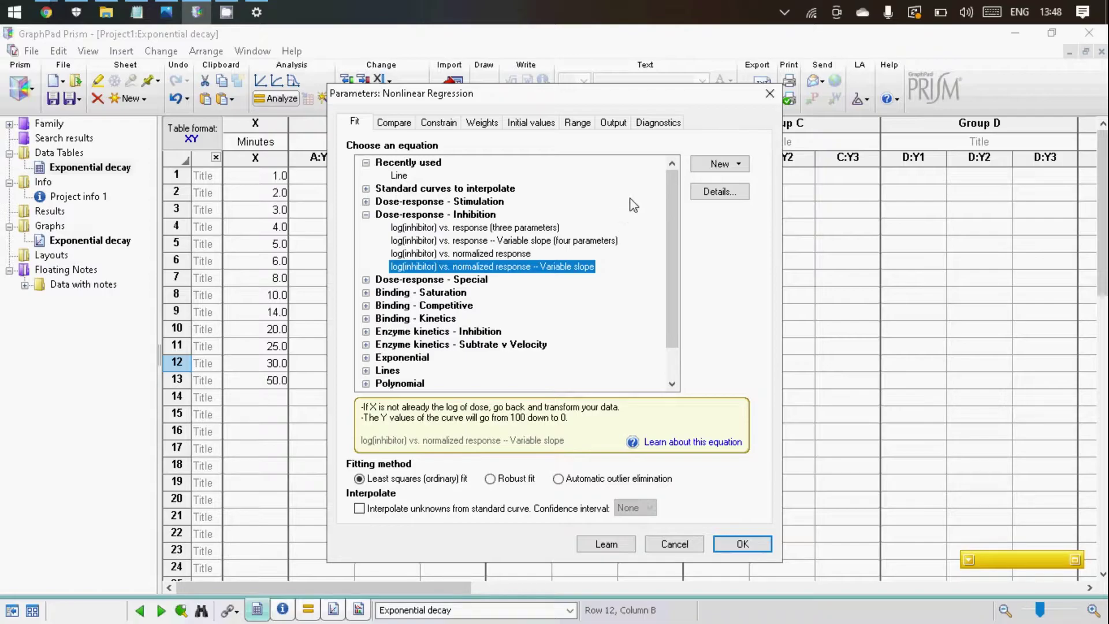
{"action": "left_click", "coordinate": [735, 168]}
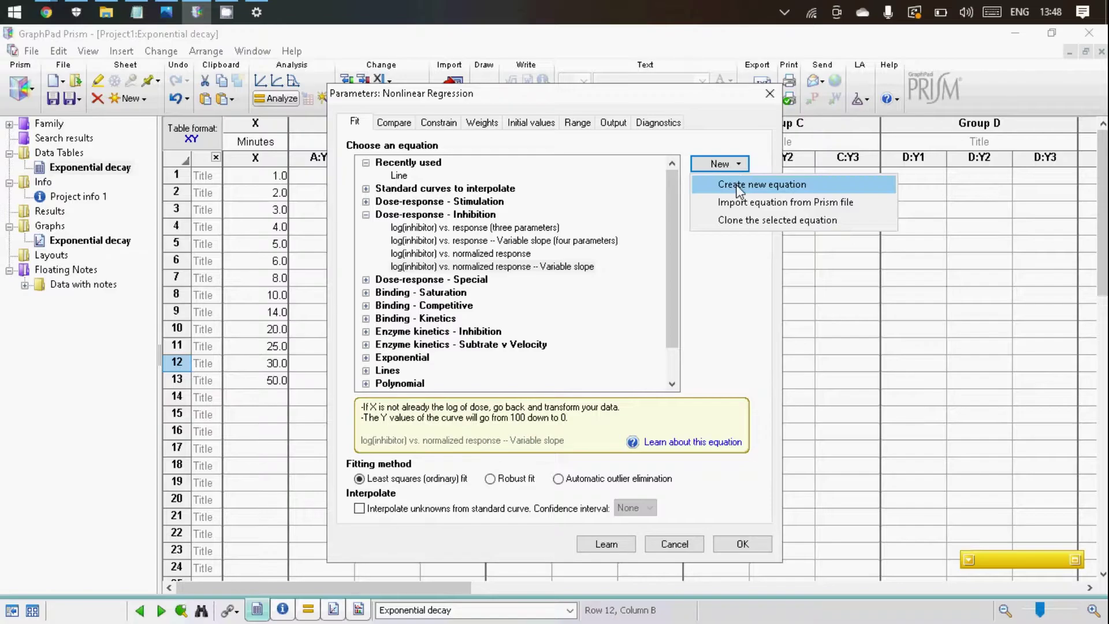
- Create a new user-defined equation named '[inhibitor] vs Response --Variable slope'
{"action": "left_click", "coordinate": [738, 185]}
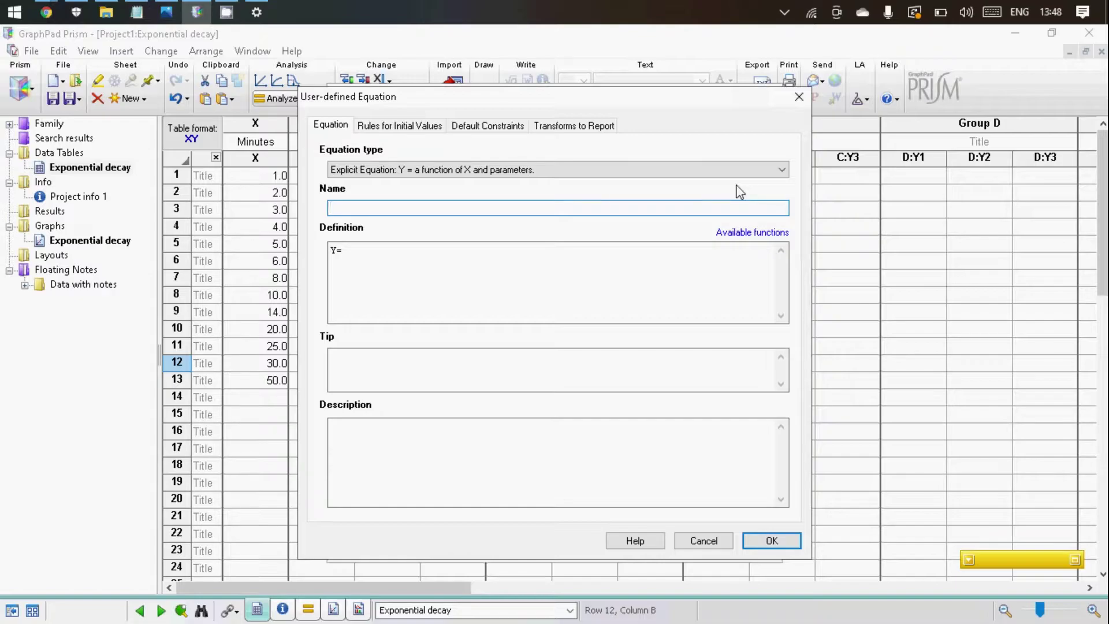
{"action": "type", "text": "[inhibitor] vs Response --Varia"}
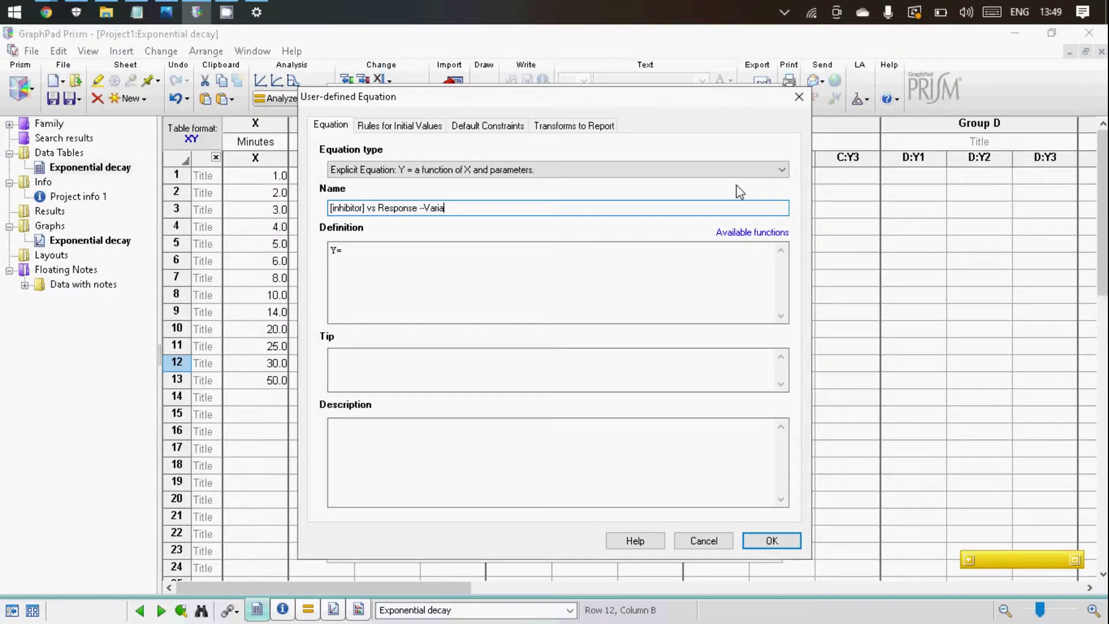
{"action": "type", "text": "ble slope"}
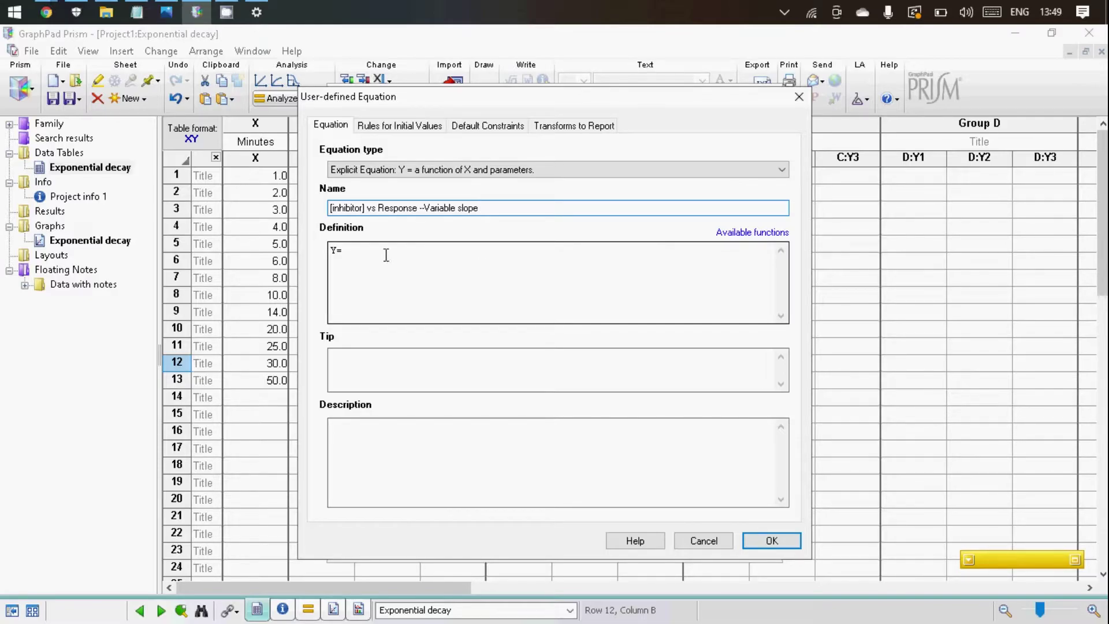
{"action": "left_click", "coordinate": [368, 248]}
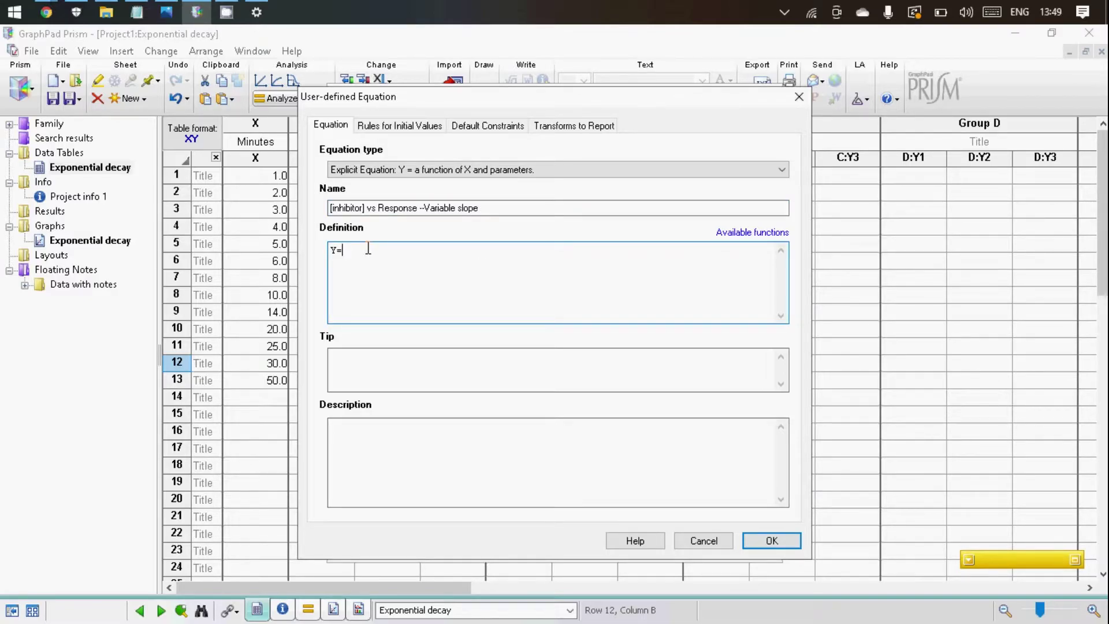
- Copy the Bottom/Top/HillSlope/IC50 equation from equation.txt in Notepad, then minimize Notepad
{"action": "left_click", "coordinate": [137, 11]}
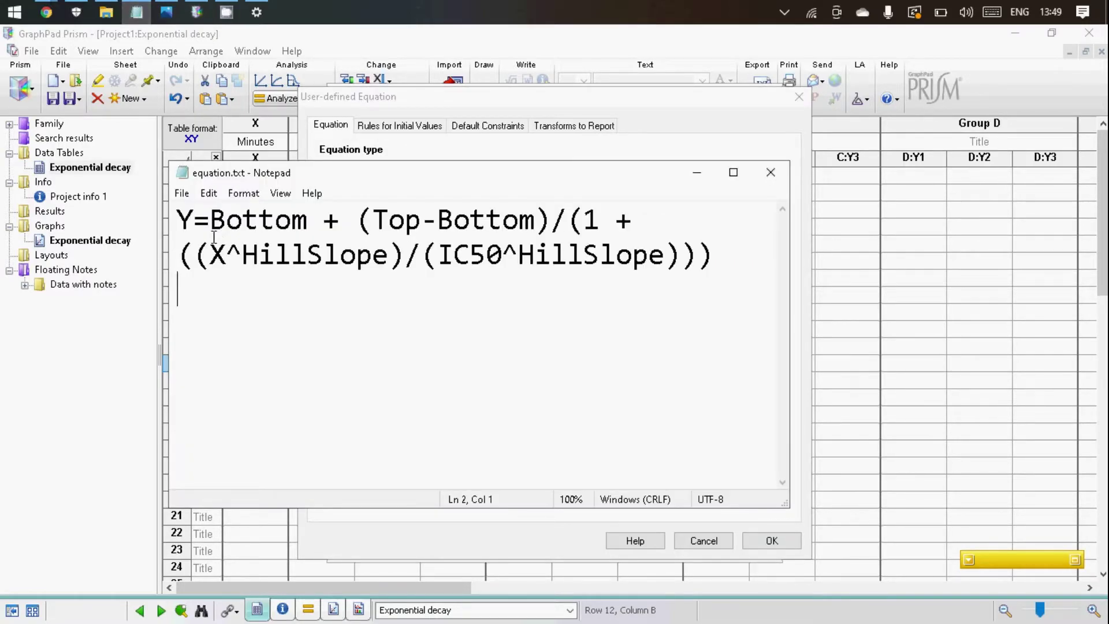
{"action": "left_click_drag", "start_coordinate": [176, 220], "coordinate": [719, 263]}
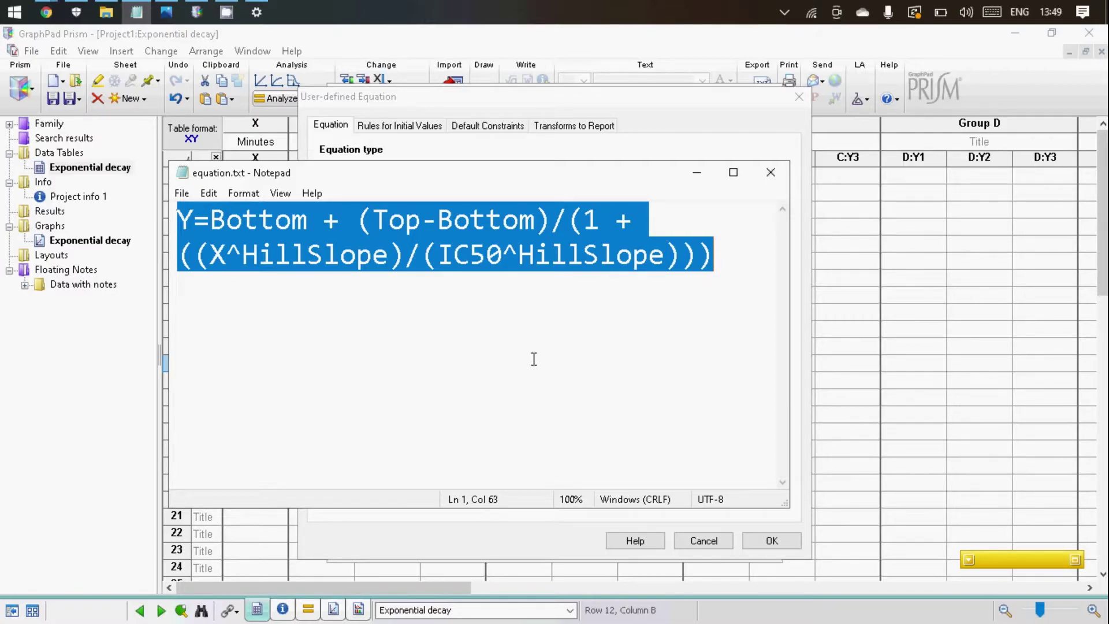
{"action": "right_click", "coordinate": [522, 254]}
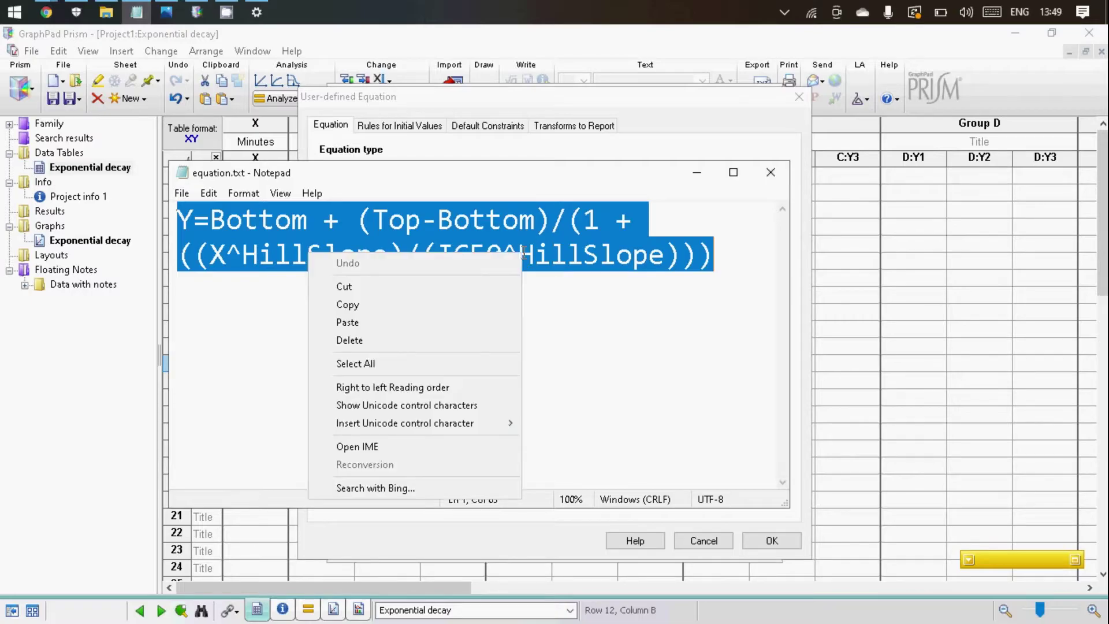
{"action": "left_click", "coordinate": [498, 305]}
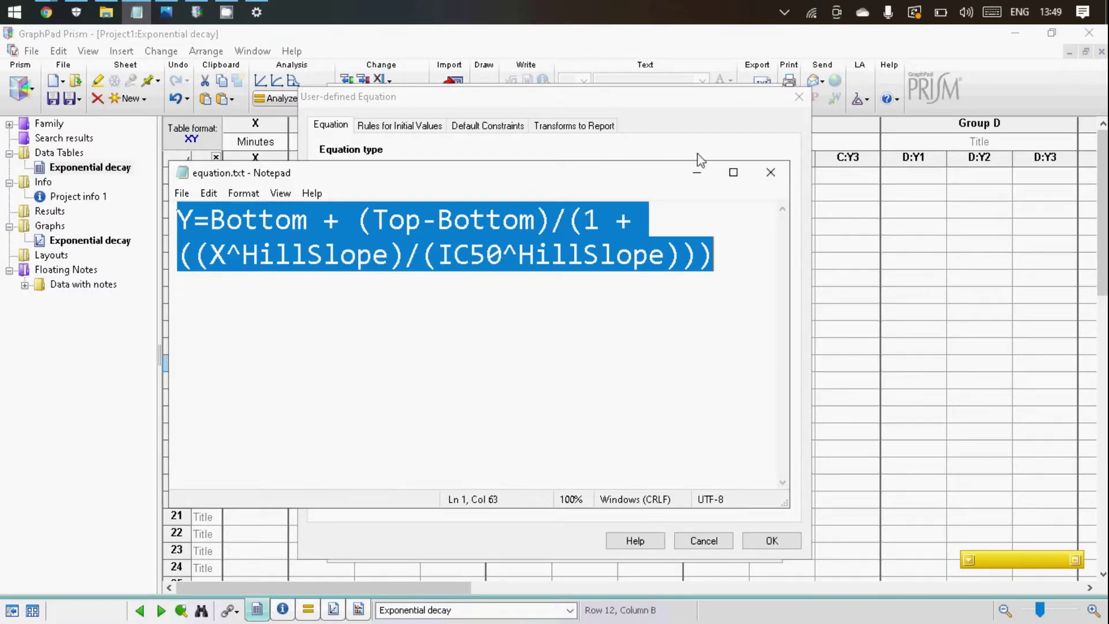
{"action": "left_click", "coordinate": [696, 172]}
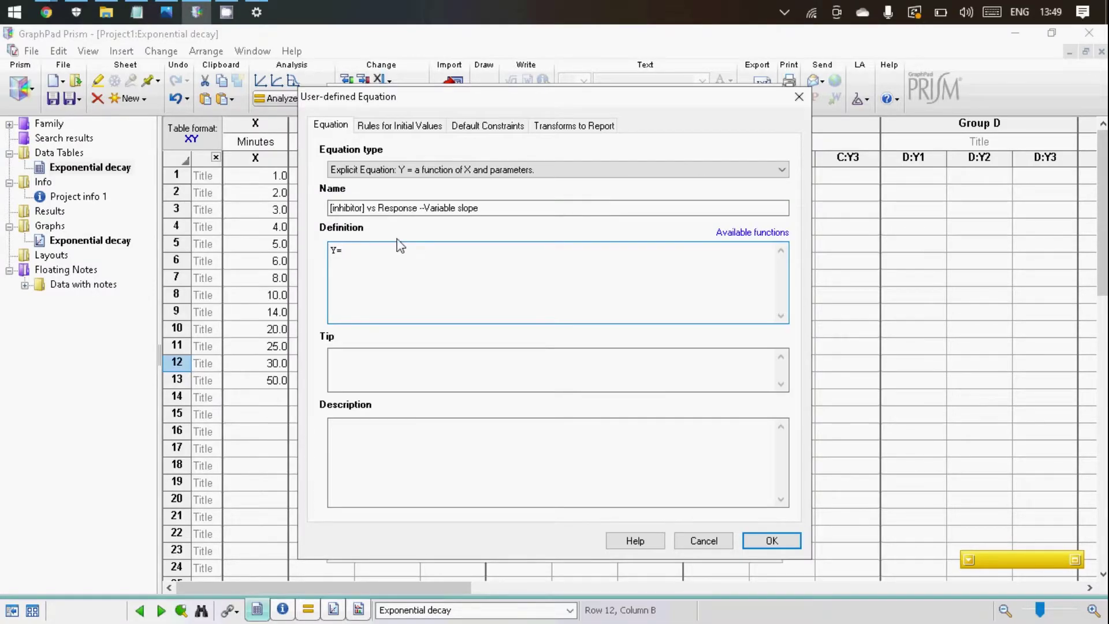
- Paste the copied equation as the definition and start Bottom at 1.0 with the *YMIN rule
{"action": "left_click_drag", "start_coordinate": [376, 248], "coordinate": [306, 246]}
{"action": "key", "text": "ctrl+v"}
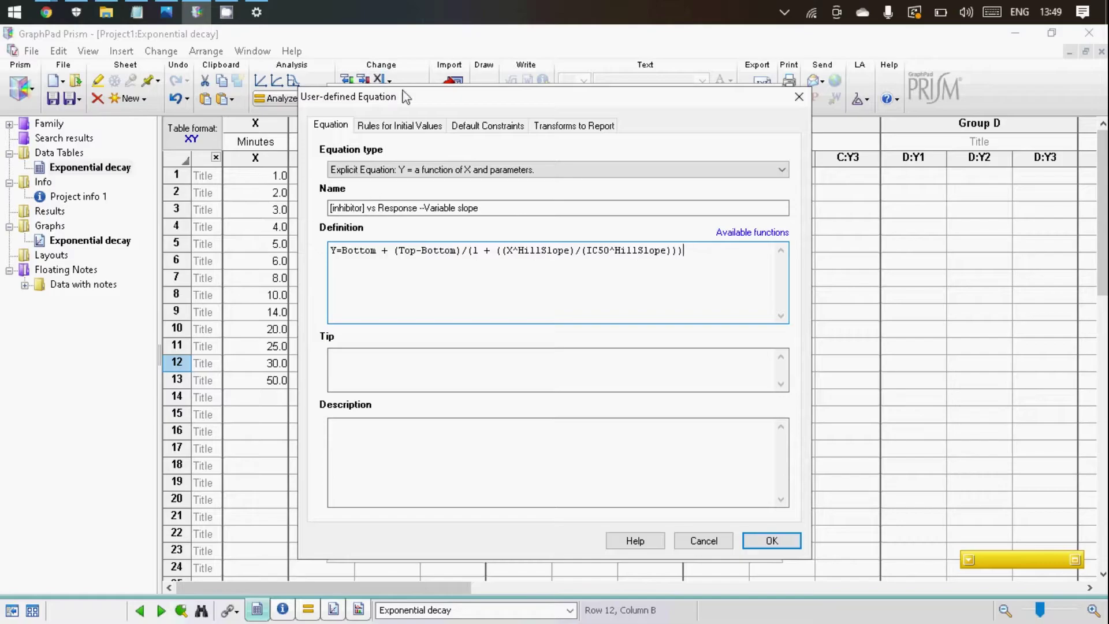
{"action": "left_click", "coordinate": [428, 125]}
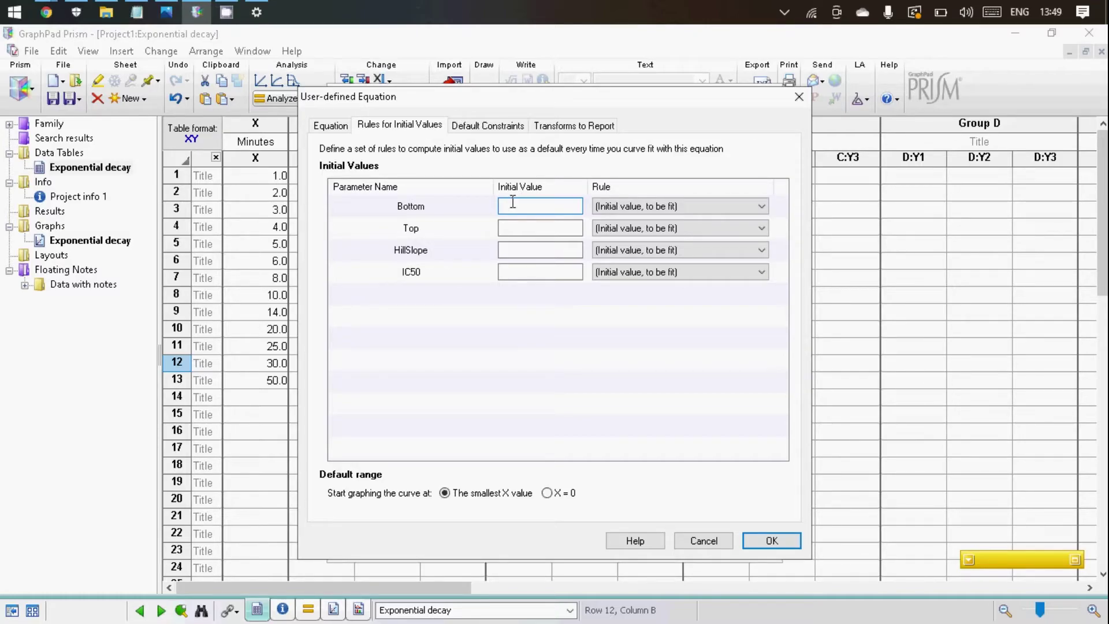
{"action": "type", "text": "1.0"}
{"action": "left_click", "coordinate": [659, 205]}
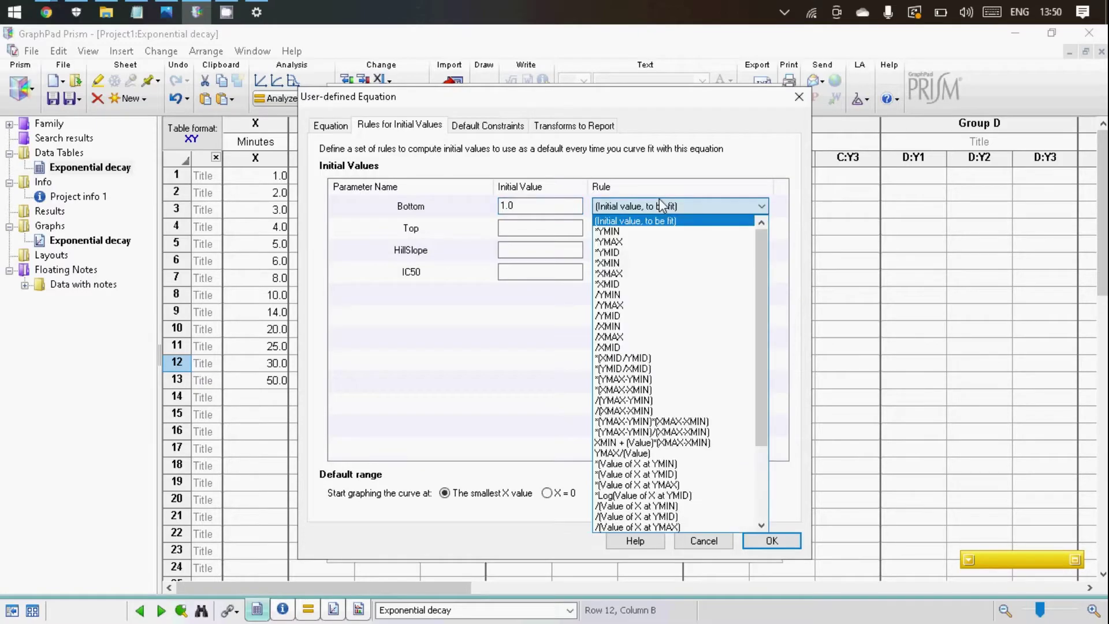
{"action": "left_click", "coordinate": [657, 231]}
- Start Top at 1 with the *YMAX rule
{"action": "left_click", "coordinate": [559, 225]}
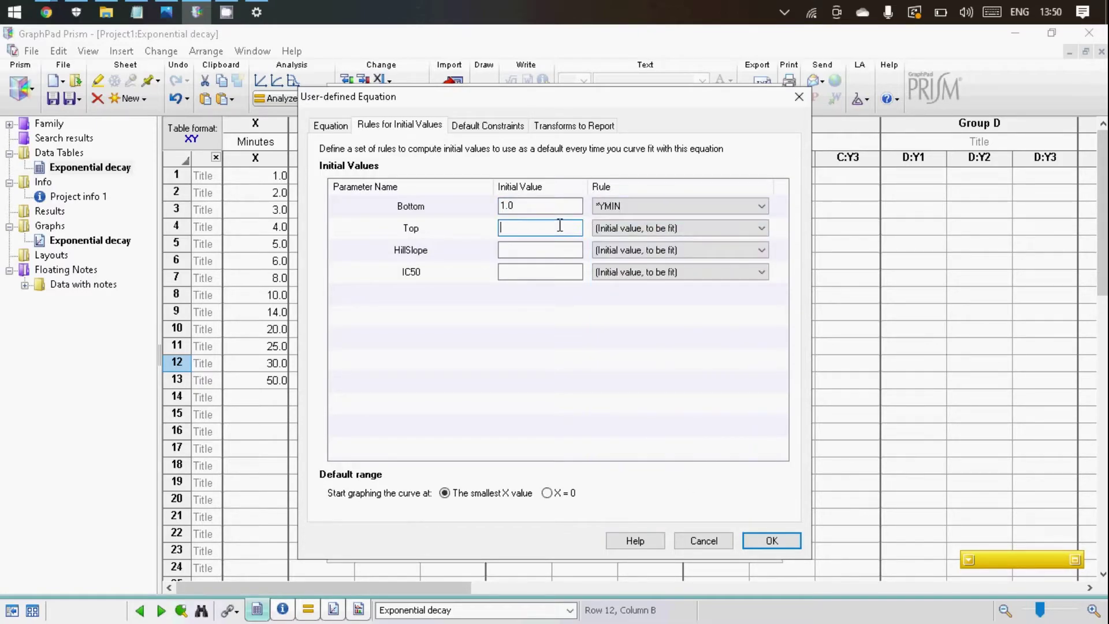
{"action": "type", "text": "1"}
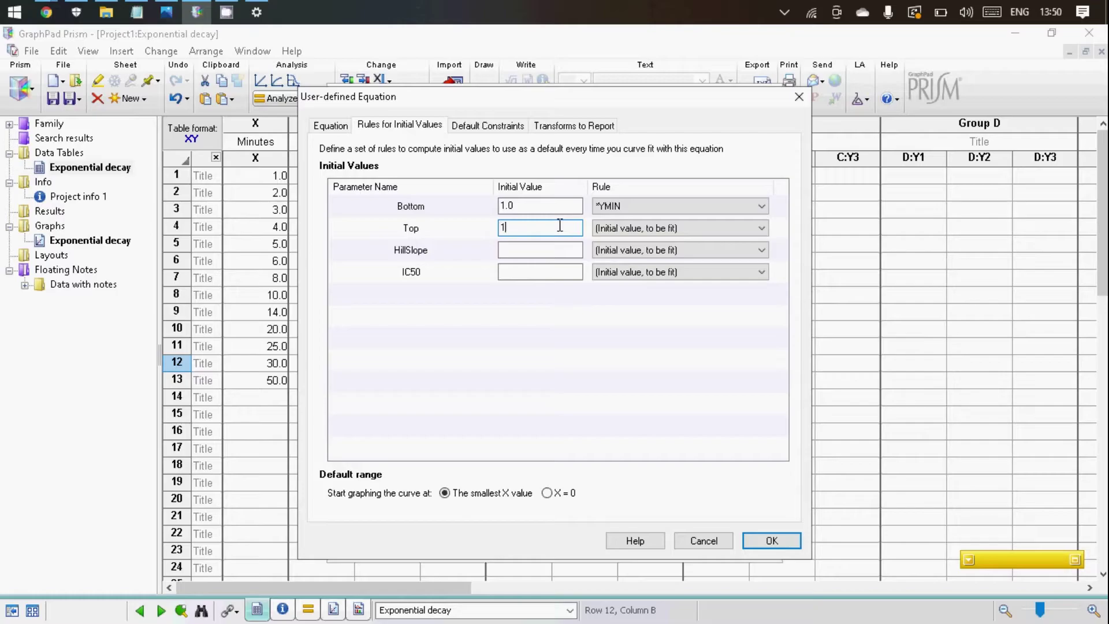
{"action": "left_click", "coordinate": [615, 232]}
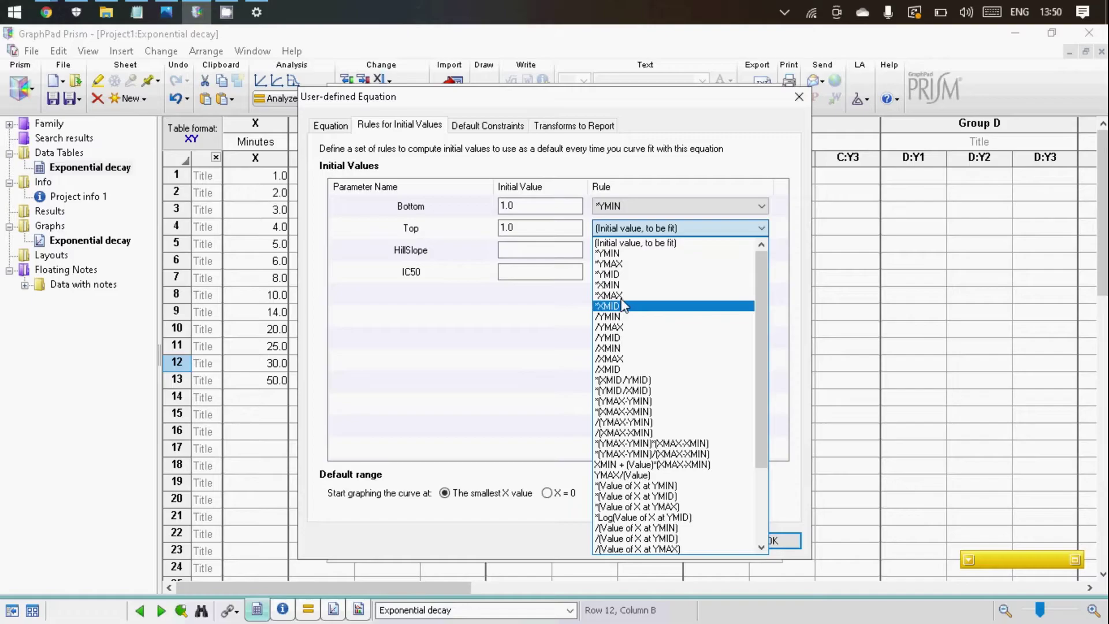
{"action": "left_click", "coordinate": [629, 267]}
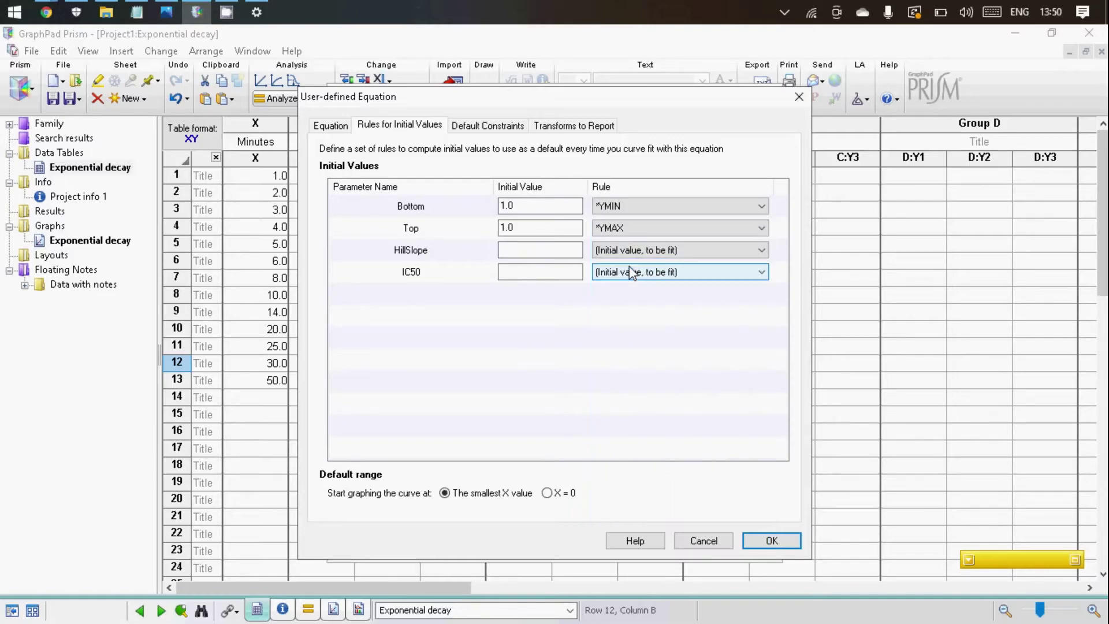
- Start HillSlope at -1 with the *SIGN(YATXMAX - YATXMIN) rule
{"action": "left_click", "coordinate": [554, 252]}
{"action": "type", "text": "-1"}
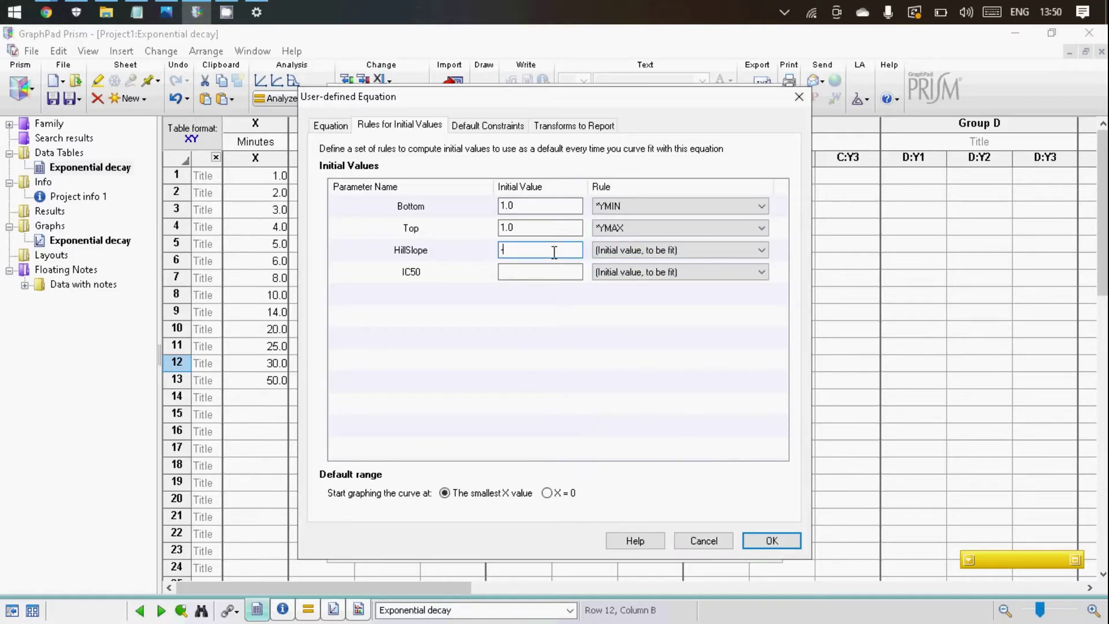
{"action": "left_click", "coordinate": [611, 253]}
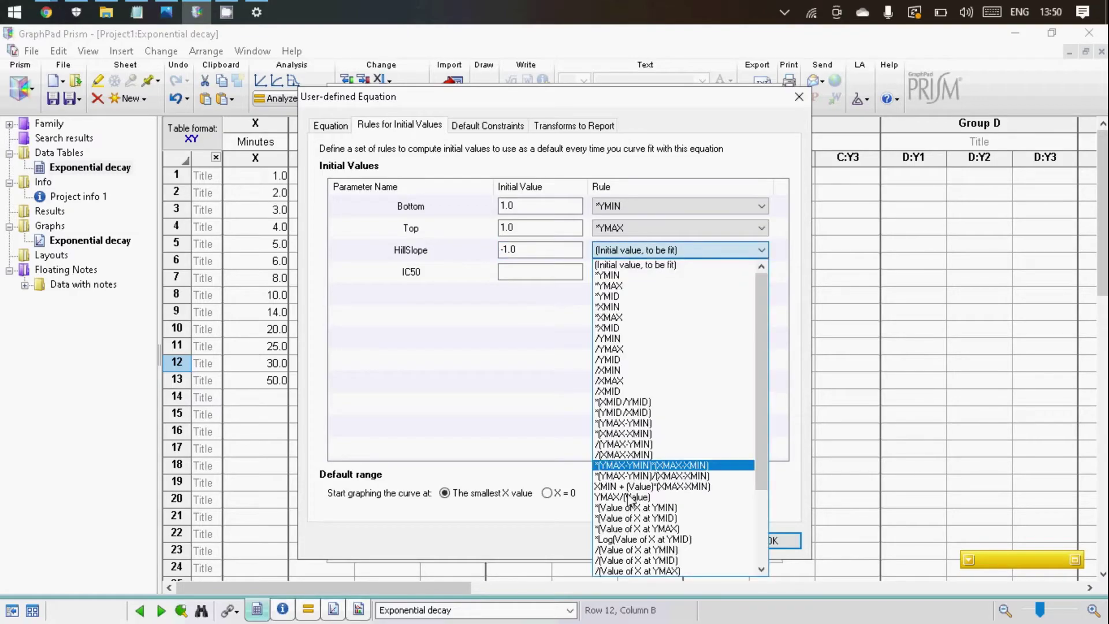
{"action": "scroll", "coordinate": [633, 513], "scroll_direction": "down", "scroll_amount": 2}
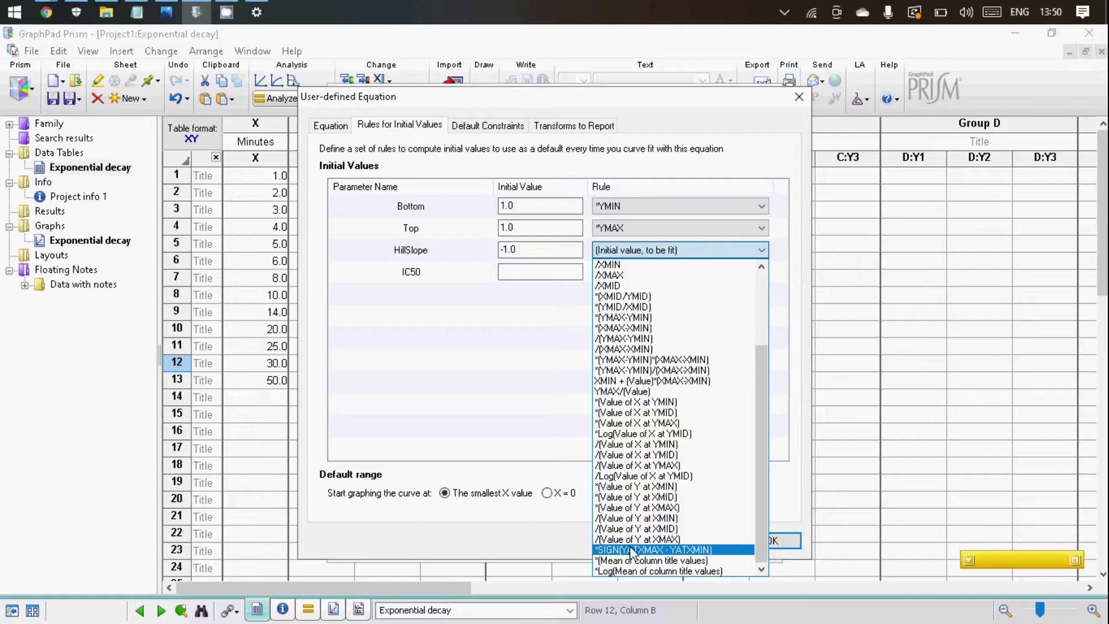
{"action": "left_click", "coordinate": [653, 549]}
- Start IC50 at 1 with the /(Value of X at YMID) rule
{"action": "left_click", "coordinate": [522, 273]}
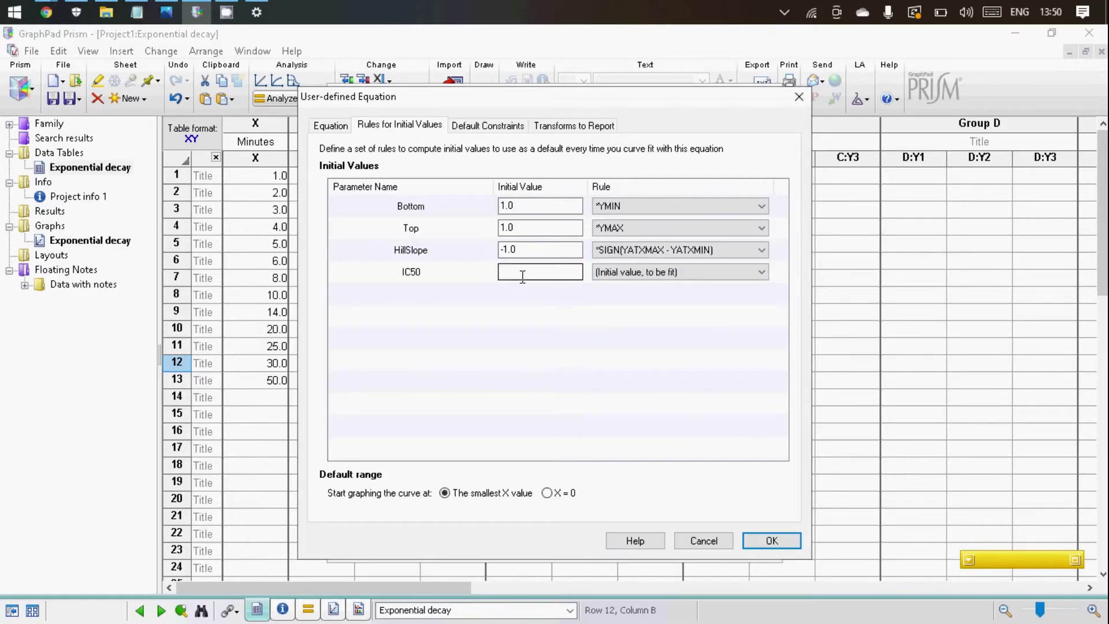
{"action": "type", "text": "1"}
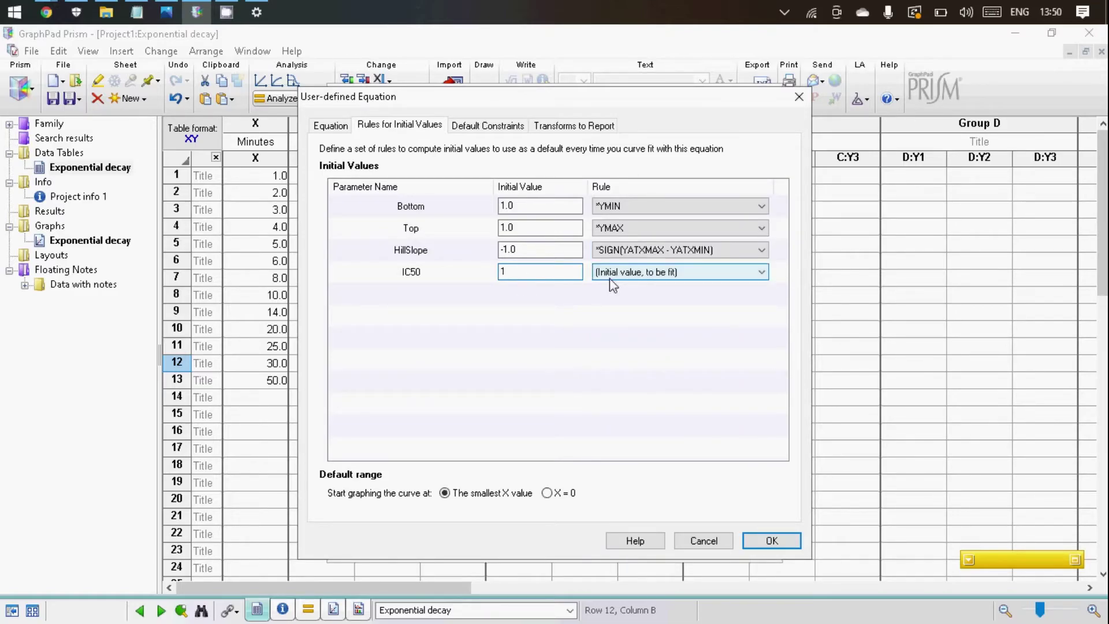
{"action": "left_click", "coordinate": [626, 273]}
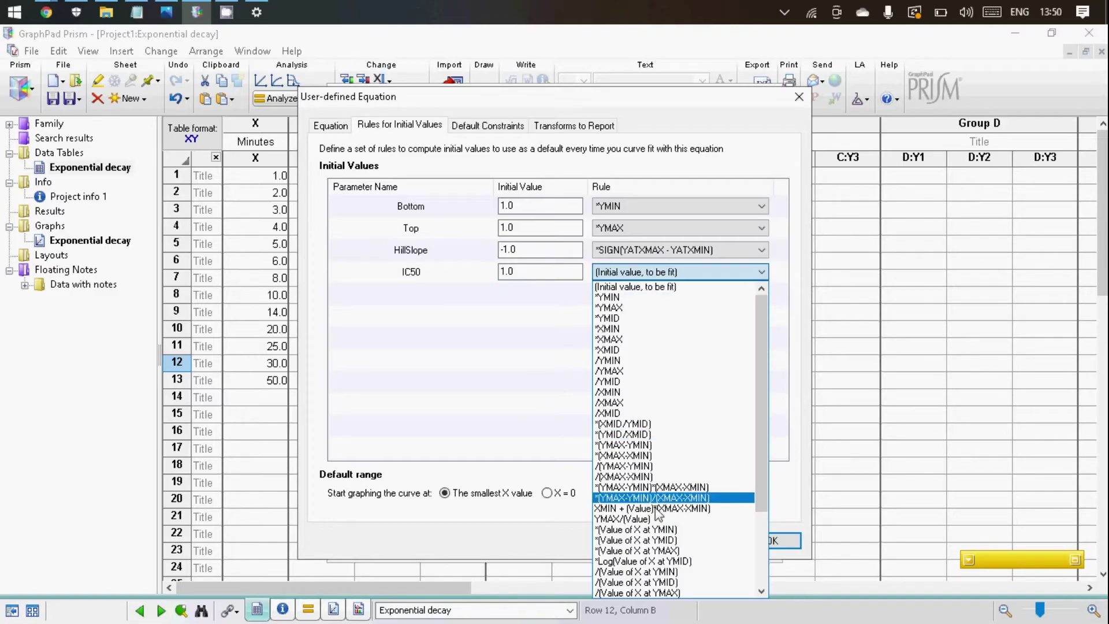
{"action": "left_click", "coordinate": [658, 582]}
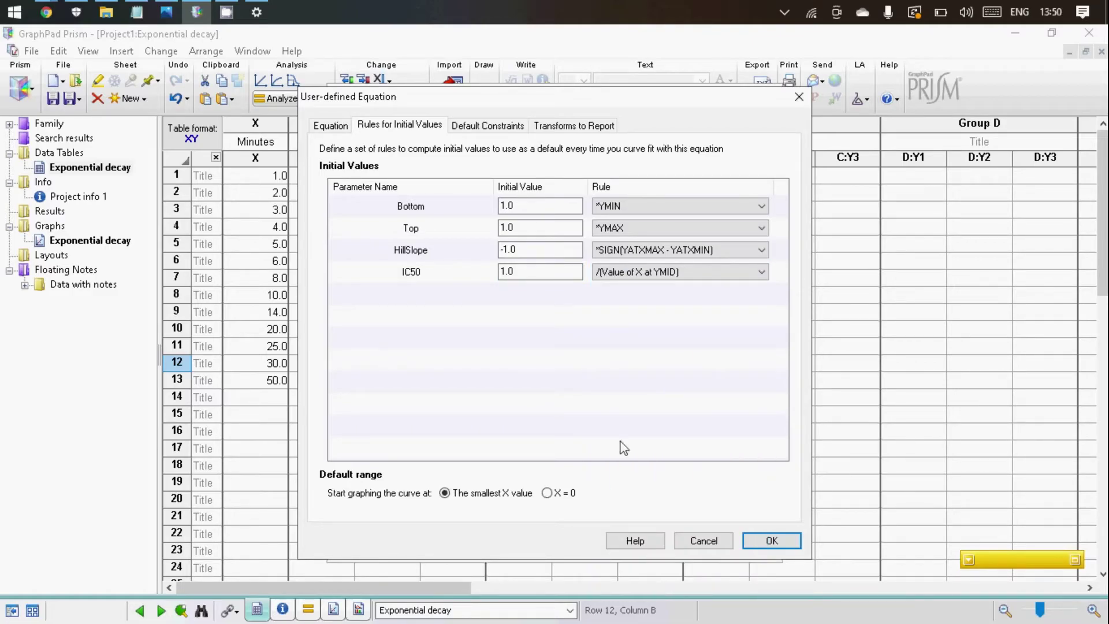
{"action": "left_click", "coordinate": [559, 127]}
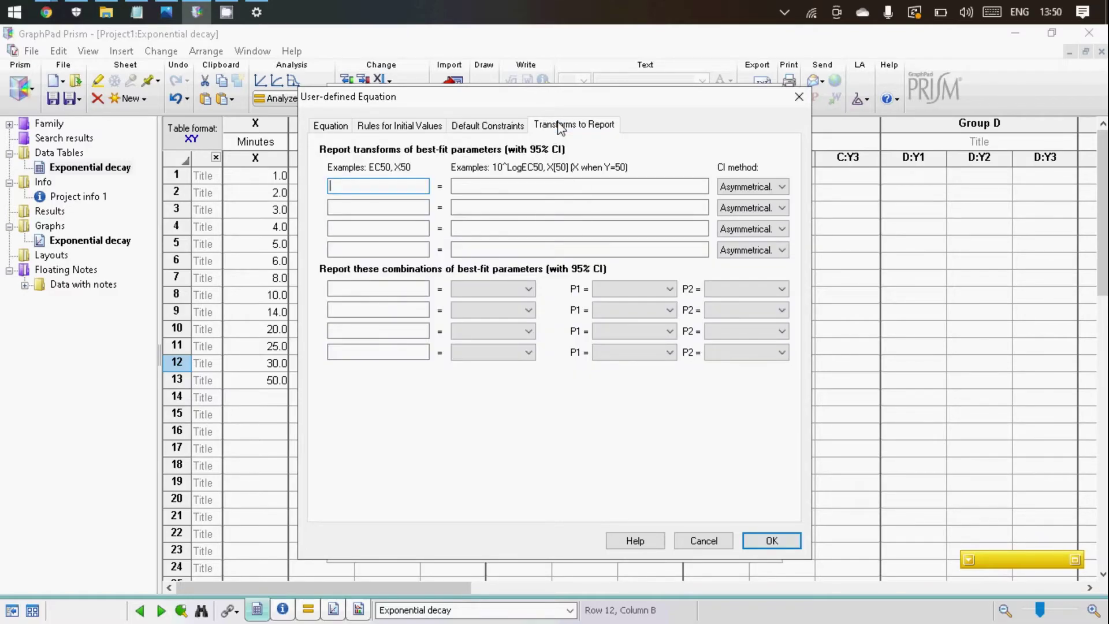
- Add a reported transform logIC50 = log(IC50)
{"action": "left_click", "coordinate": [333, 187]}
{"action": "type", "text": "m"}
{"action": "type", "text": "g"}
{"action": "type", "text": "IC5"}
{"action": "type", "text": "0"}
{"action": "left_click", "coordinate": [478, 182]}
{"action": "type", "text": "log(I"}
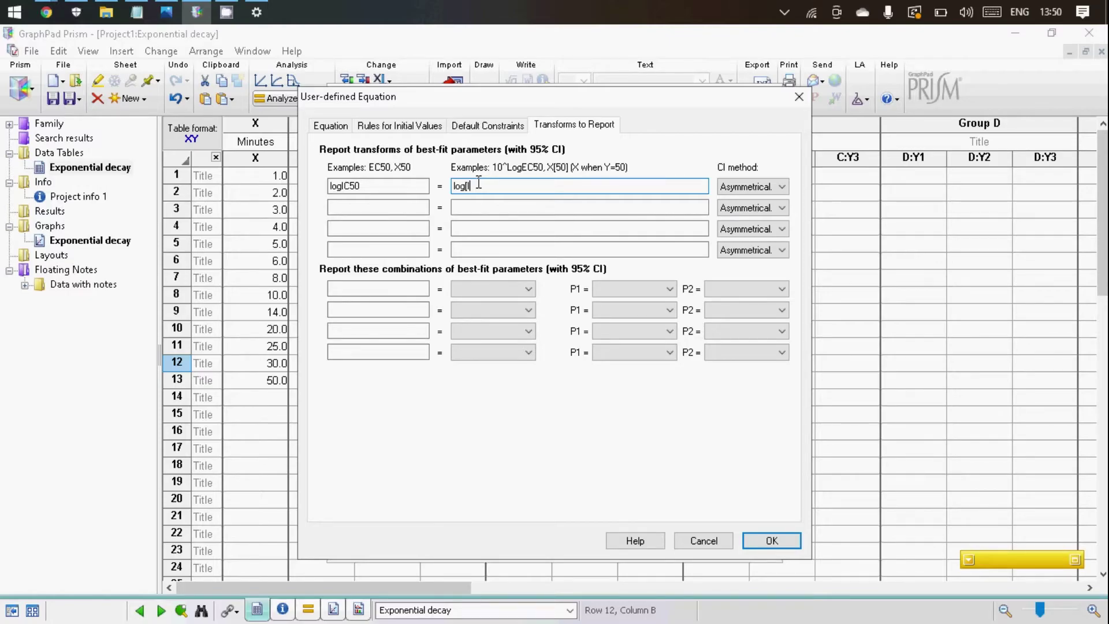
{"action": "type", "text": "C50)"}
- Add the combined parameter Span = Top − Bottom and save the equation
{"action": "left_click", "coordinate": [413, 290]}
{"action": "type", "text": "Span"}
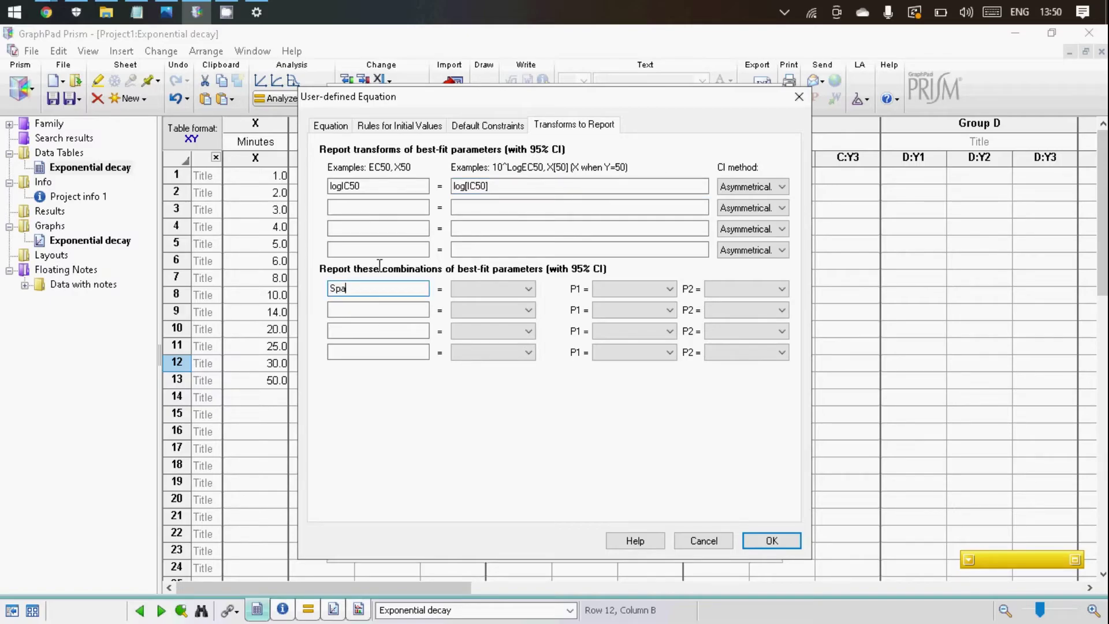
{"action": "left_click", "coordinate": [494, 290]}
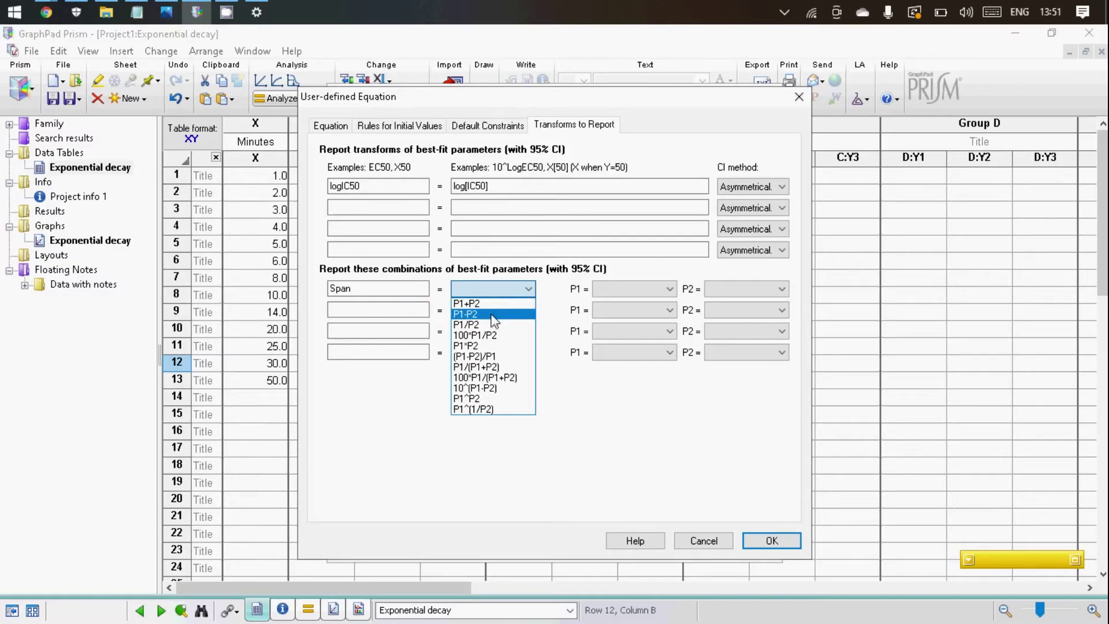
{"action": "left_click", "coordinate": [494, 314]}
{"action": "left_click", "coordinate": [632, 290]}
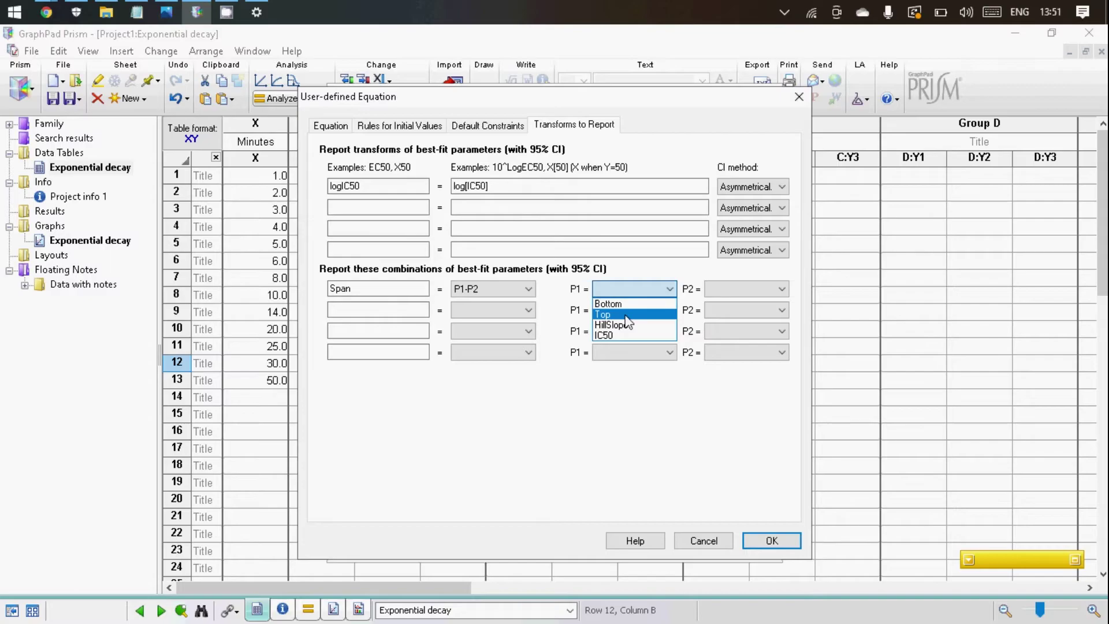
{"action": "left_click", "coordinate": [626, 315]}
{"action": "left_click", "coordinate": [723, 287]}
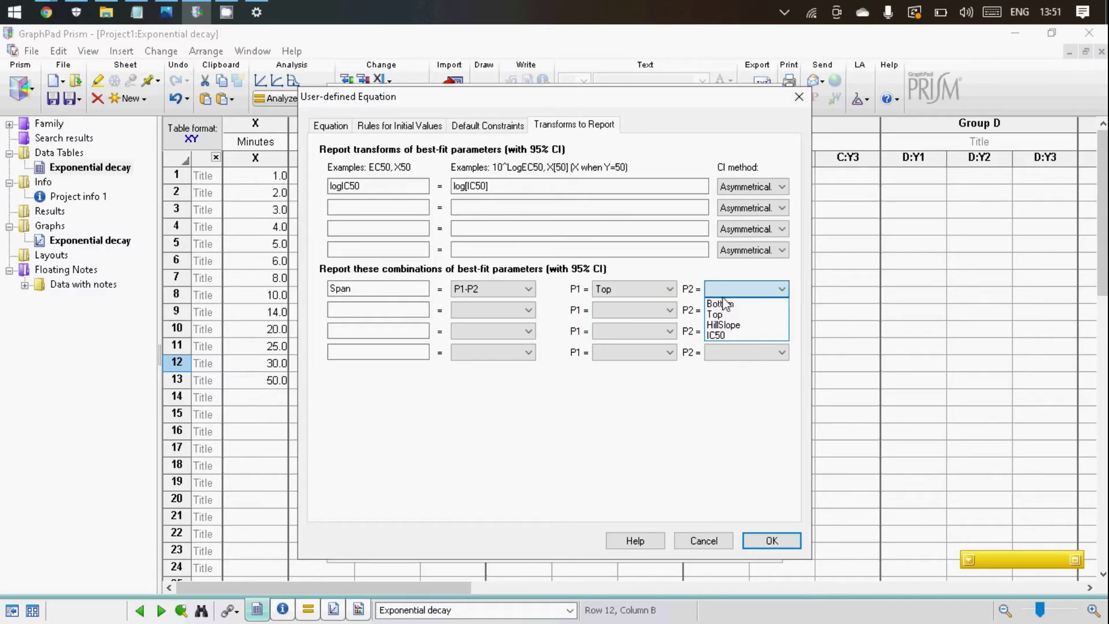
{"action": "left_click", "coordinate": [722, 304]}
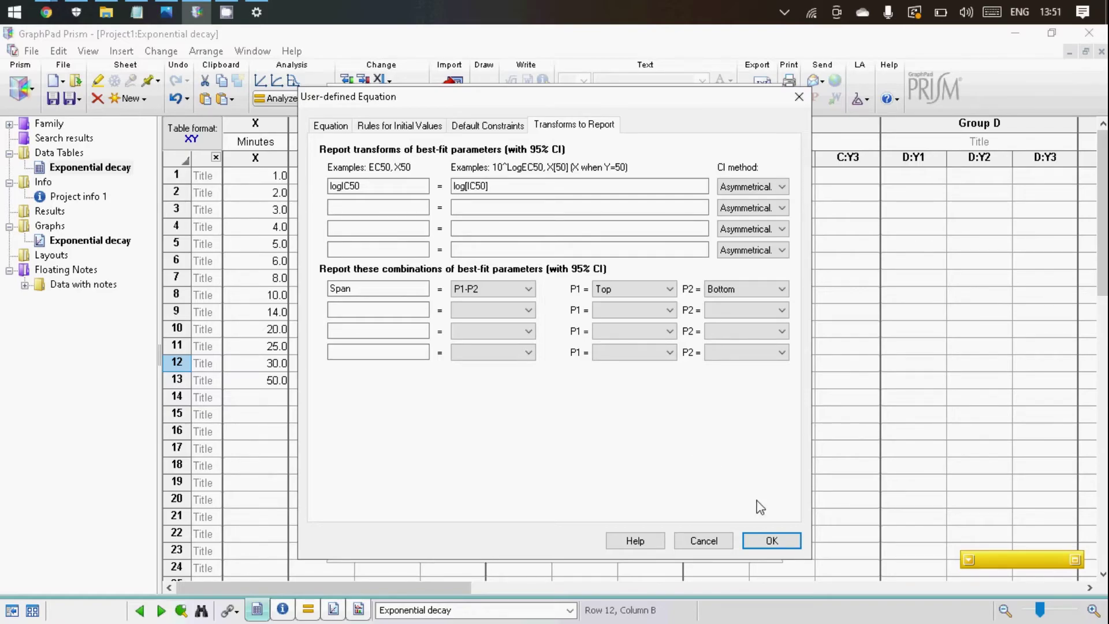
{"action": "left_click", "coordinate": [760, 540]}
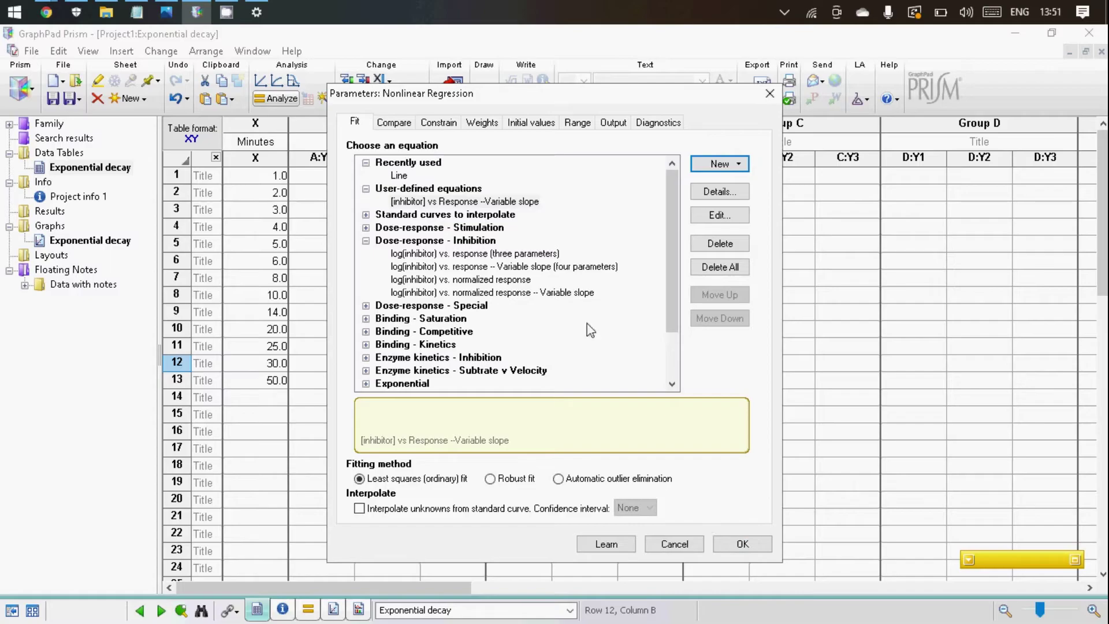
- Fit the Control data with '[inhibitor] vs Response --Variable slope', giving IC50 8.952
{"action": "left_click", "coordinate": [421, 202]}
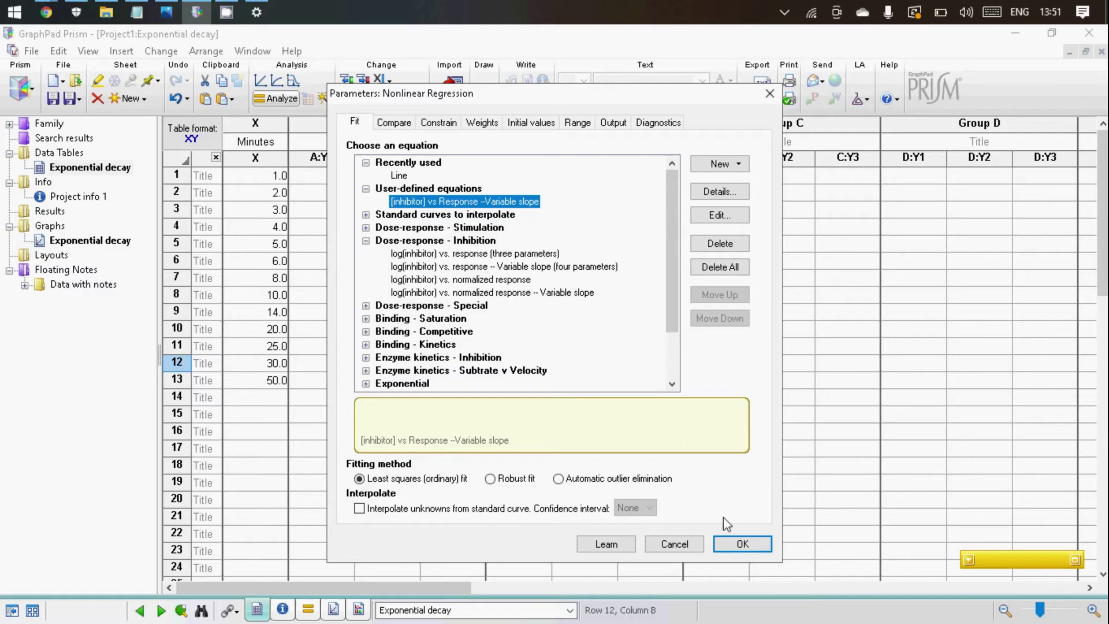
{"action": "left_click", "coordinate": [742, 544]}
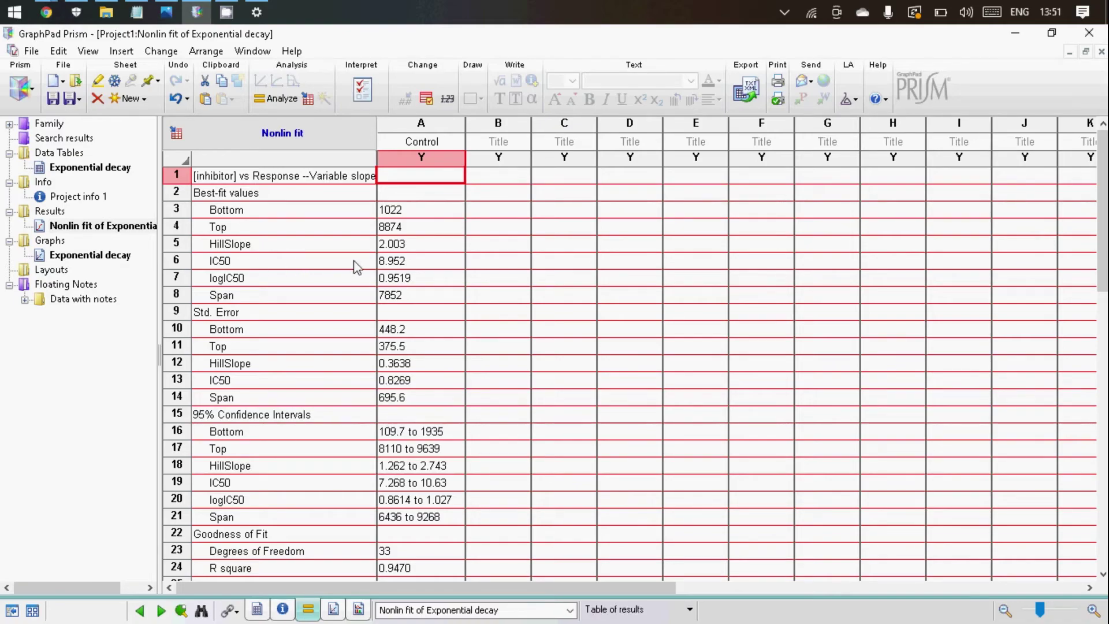
{"action": "left_click", "coordinate": [396, 267]}
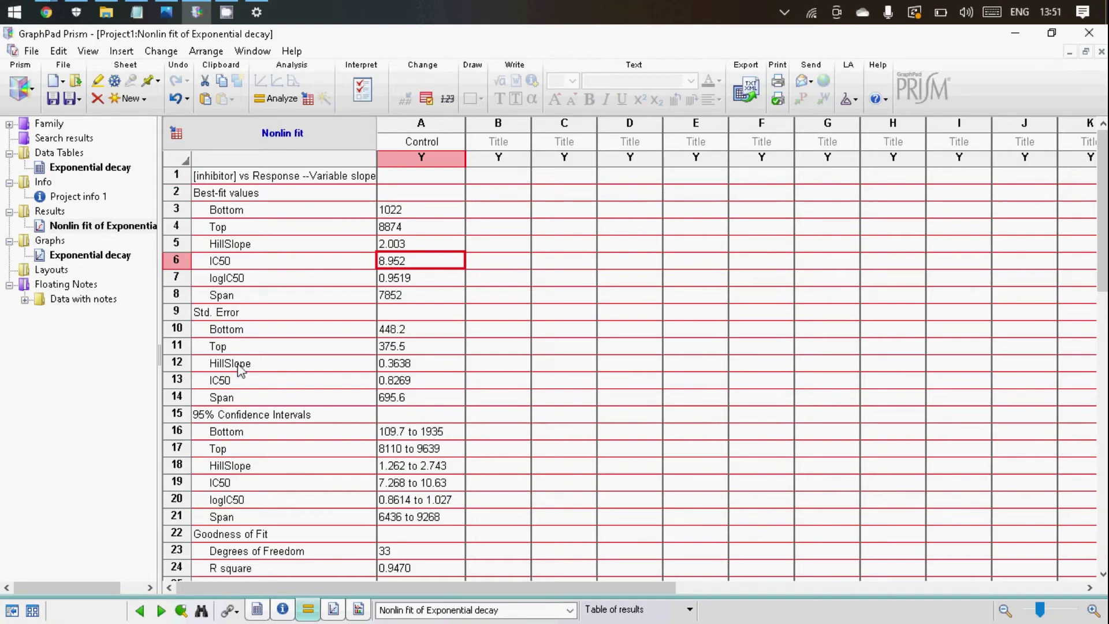
{"action": "left_click", "coordinate": [216, 315]}
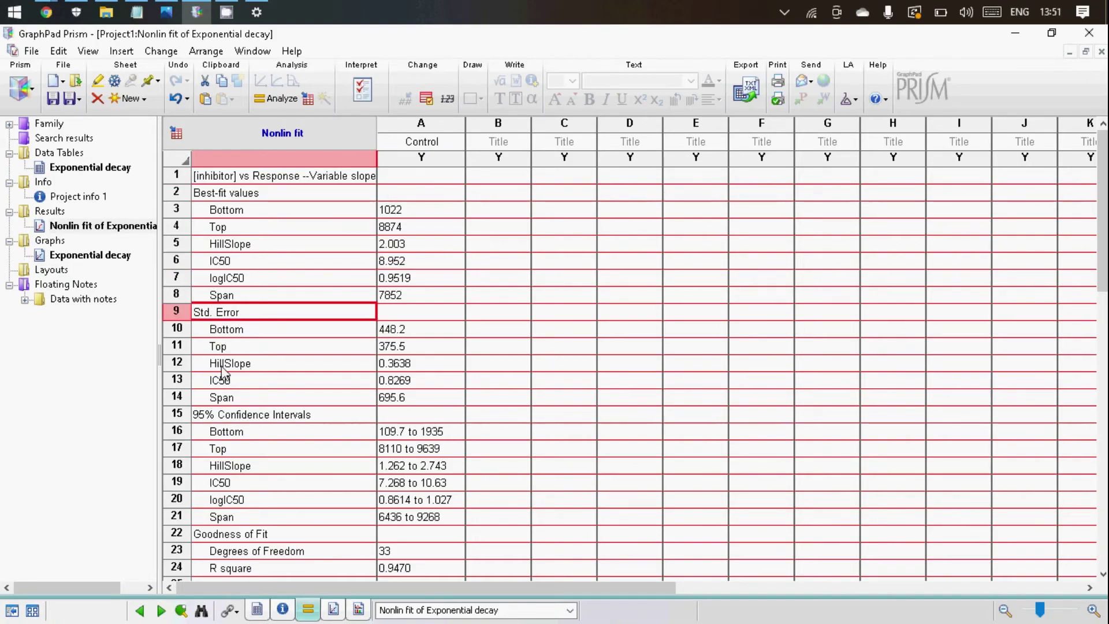
{"action": "left_click", "coordinate": [398, 384]}
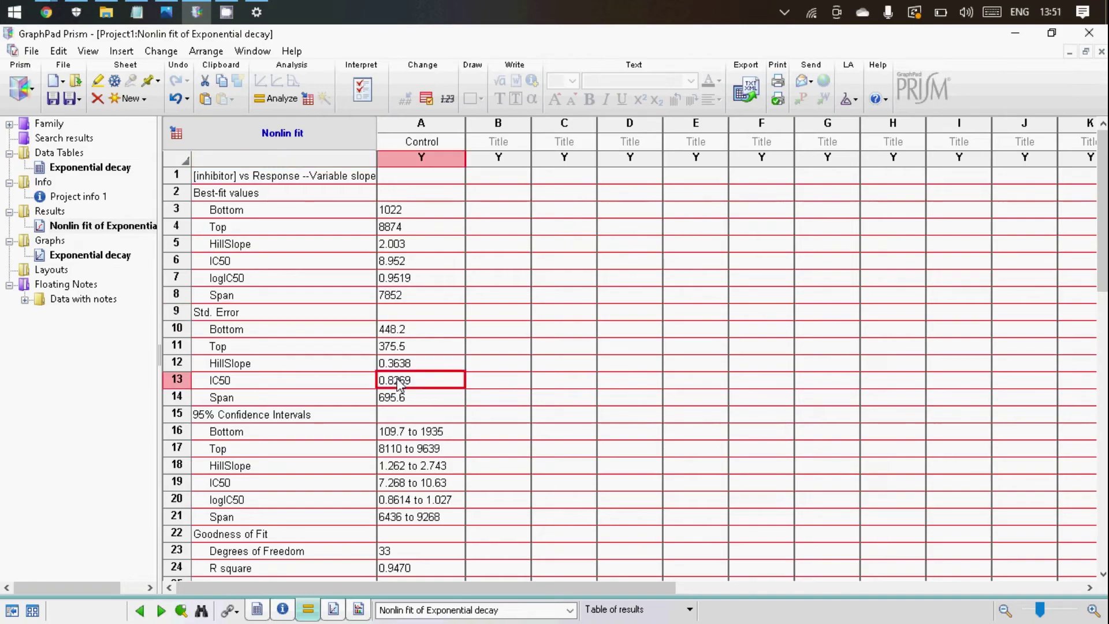